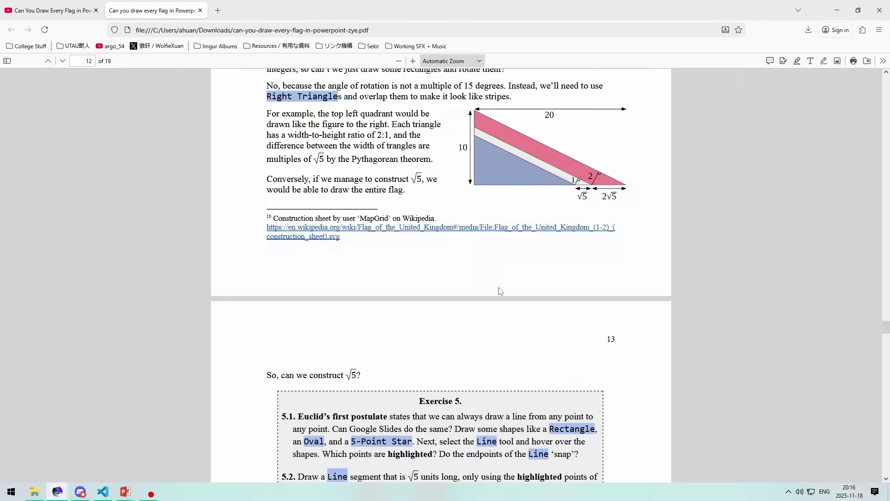
On page 14, select the paragraph's first line through 'not constructible'.
scroll(500, 289, "down", 10)
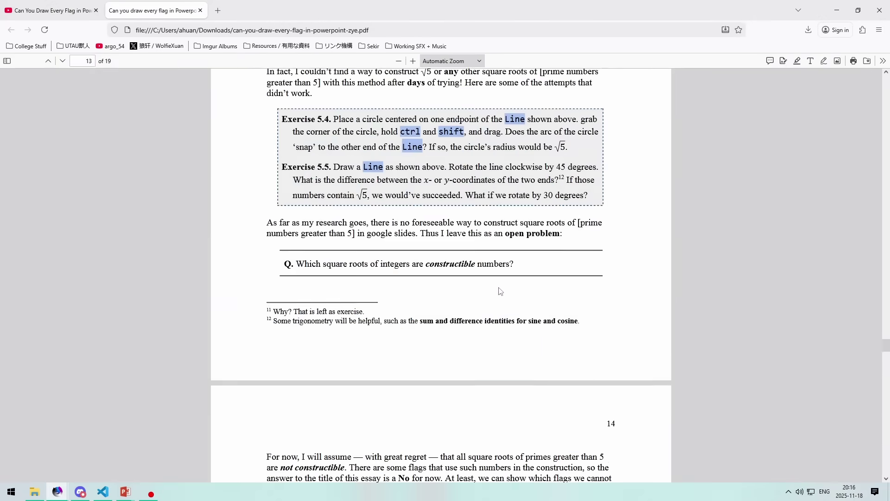
scroll(500, 291, "down", 7)
scroll(500, 290, "up", 4)
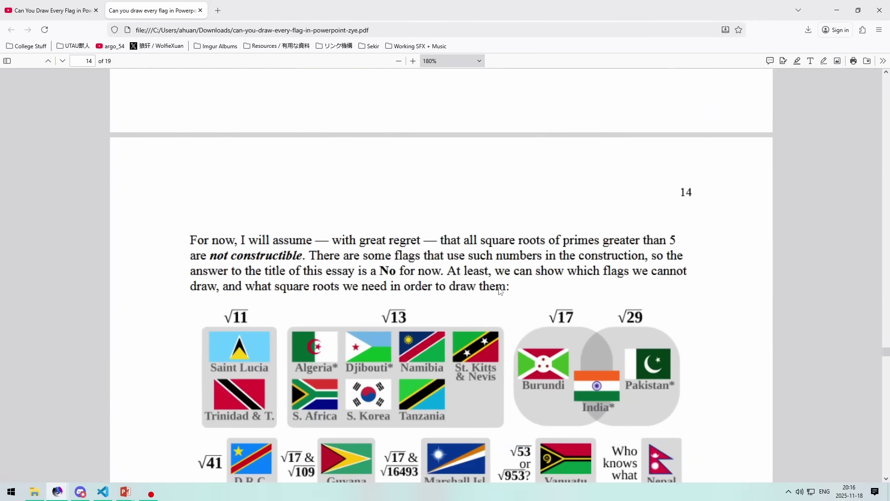
scroll(499, 288, "up", 2)
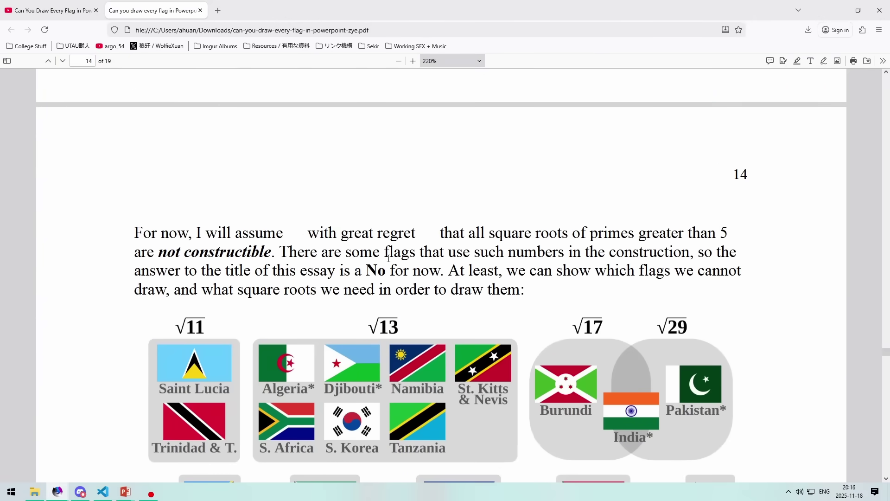
left_click_drag(136, 233, 738, 237)
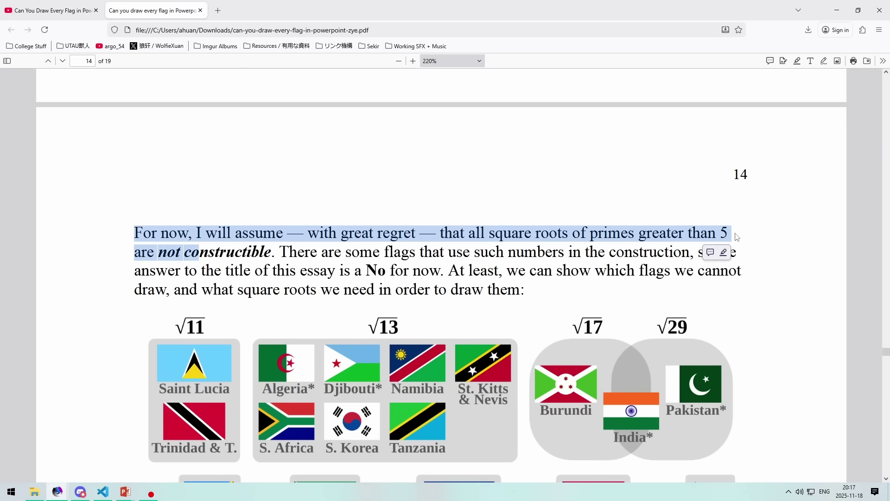
key("shift+Right")
key("shift+Right")
key("shift+Right")
key("shift+Right")
key("shift+Right")
key("shift+Right")
key("shift+Right")
key("shift+Right")
key("shift+Right")
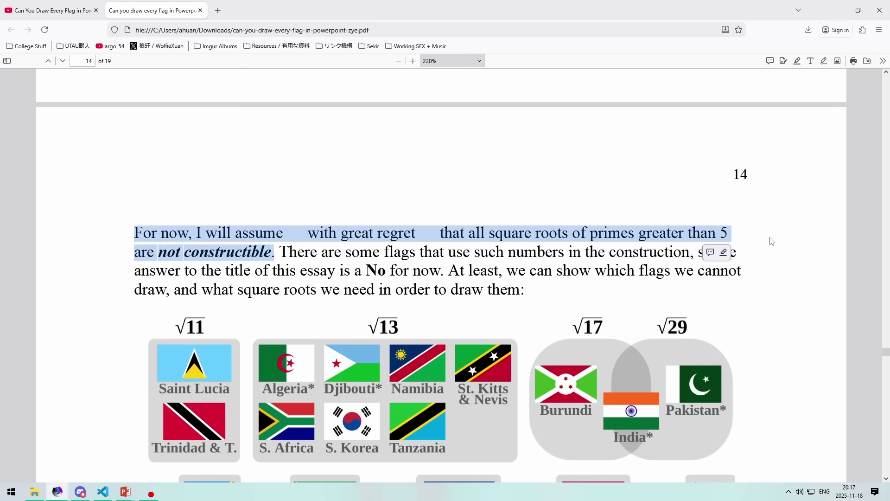
Select page 19's closing sentence about which square roots are constructible.
left_click_drag(539, 321, 721, 320)
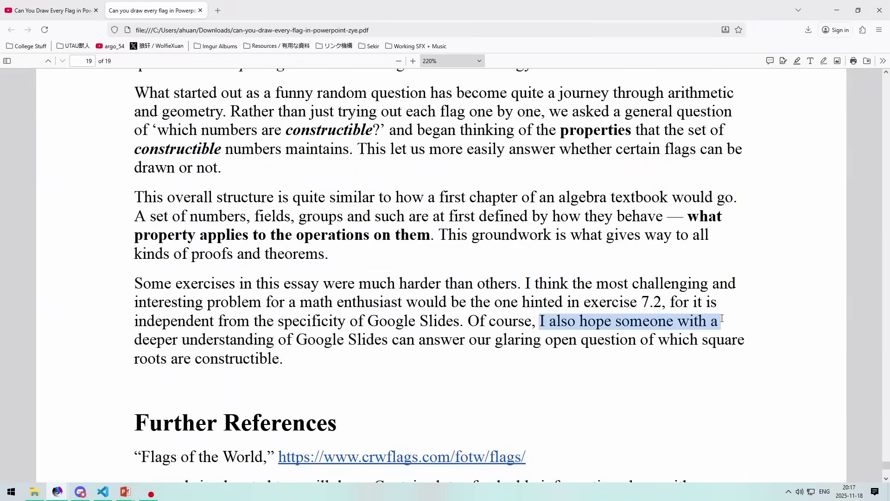
left_click_drag(137, 344, 747, 343)
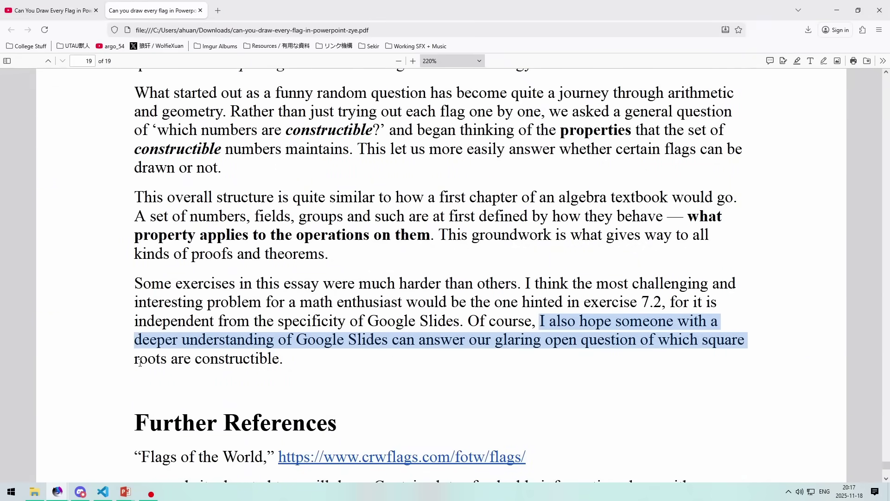
left_click_drag(140, 362, 286, 364)
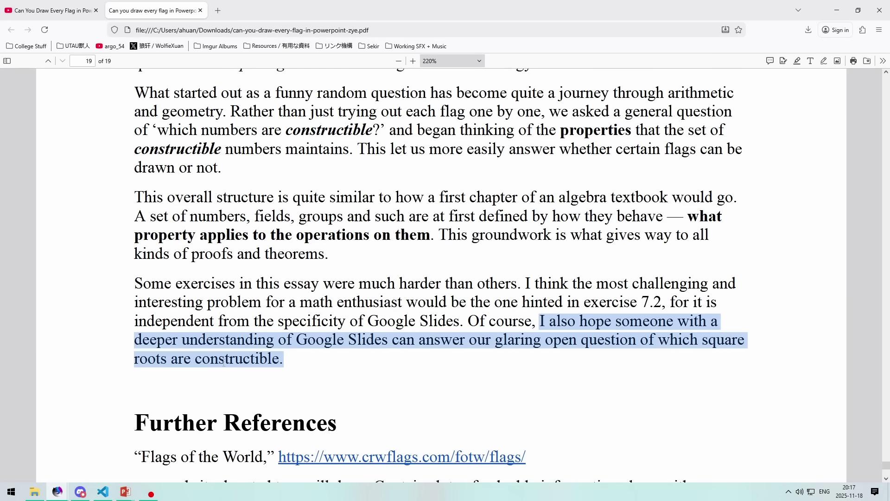
left_click_drag(237, 392, 237, 393)
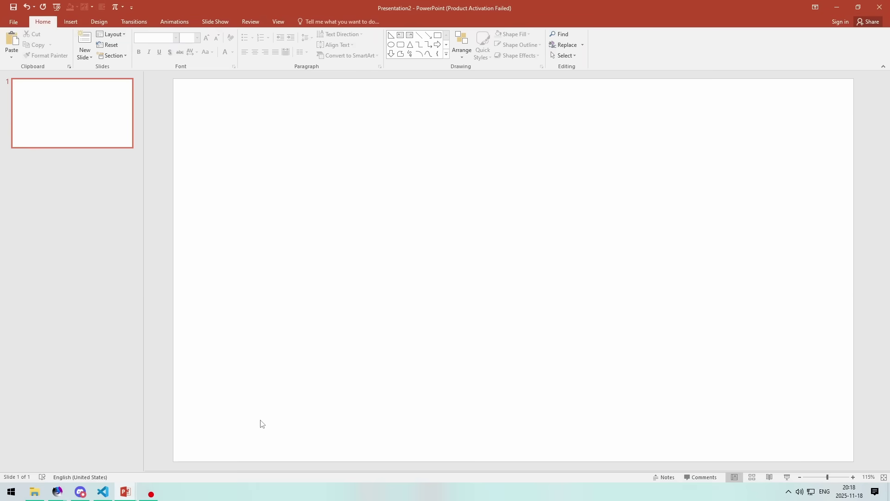
Draw a blue square and a diagonally overlapping copy of it.
left_click(78, 23)
left_click(158, 46)
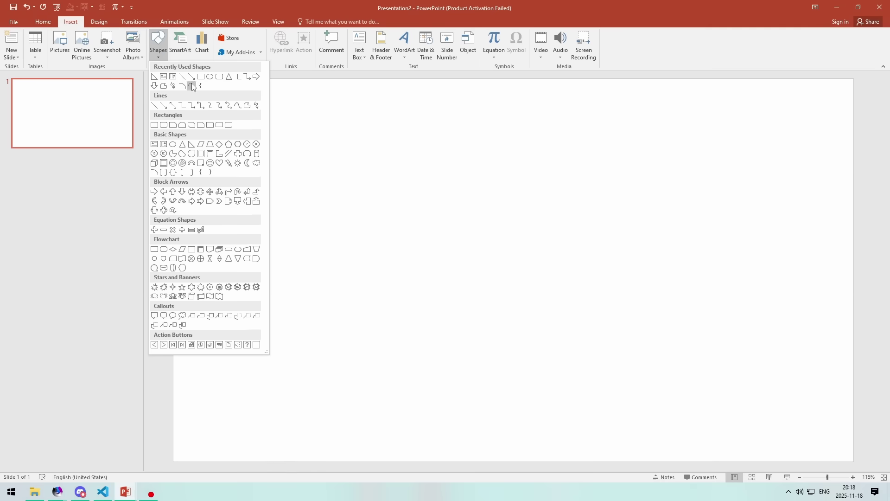
left_click(155, 123)
left_click_drag(199, 128, 276, 204)
left_click_drag(245, 174, 283, 209)
Copy the overlapping square pair rightwards into a row of four pairs.
key("ctrl+a")
left_click_drag(228, 159, 306, 224)
key("ctrl+a")
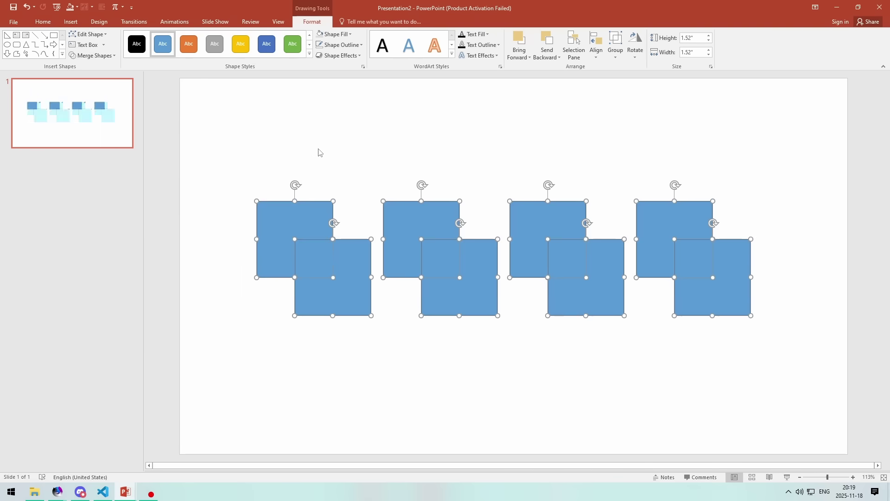
left_click(274, 218)
left_click(332, 276, "shift")
left_click(91, 55)
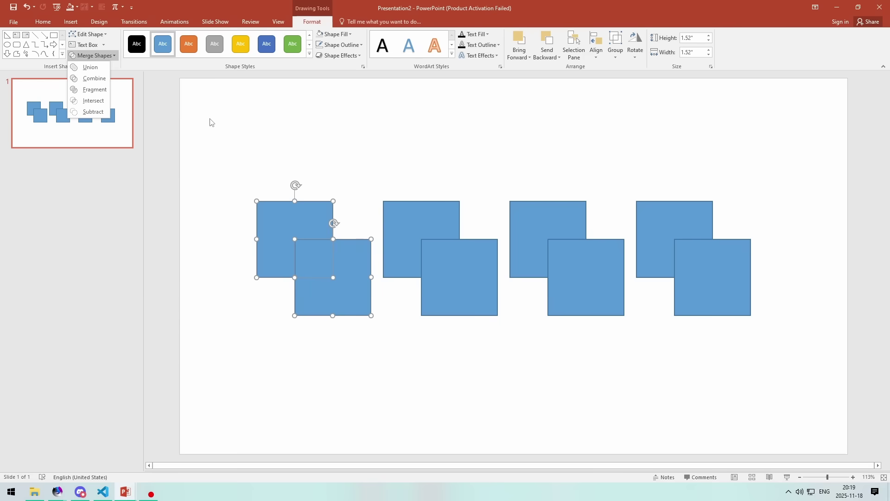
Combine the first square pair and fragment the second pair at its overlap.
left_click(417, 210)
left_click(385, 204)
left_click(455, 271, "shift")
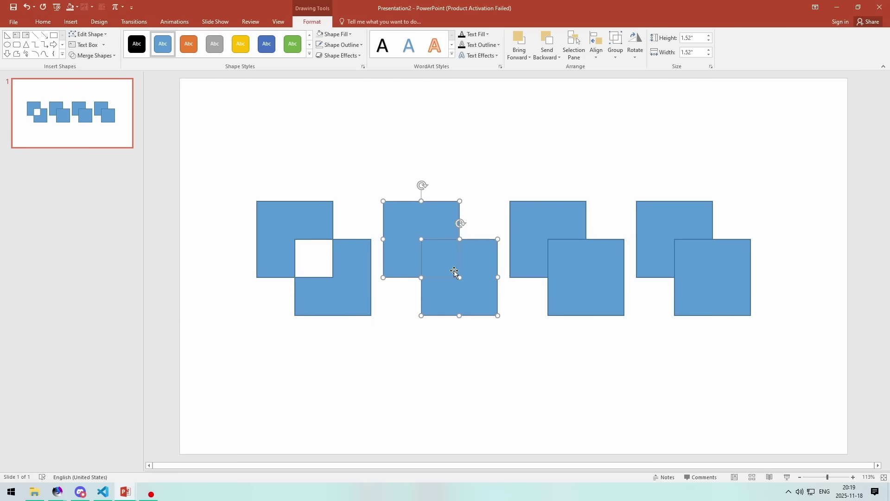
left_click(93, 55)
left_click(88, 89)
Intersect the third pair to its overlap and subtract the fourth into an L-shape.
left_click(522, 213)
left_click(603, 297, "shift")
left_click(93, 55)
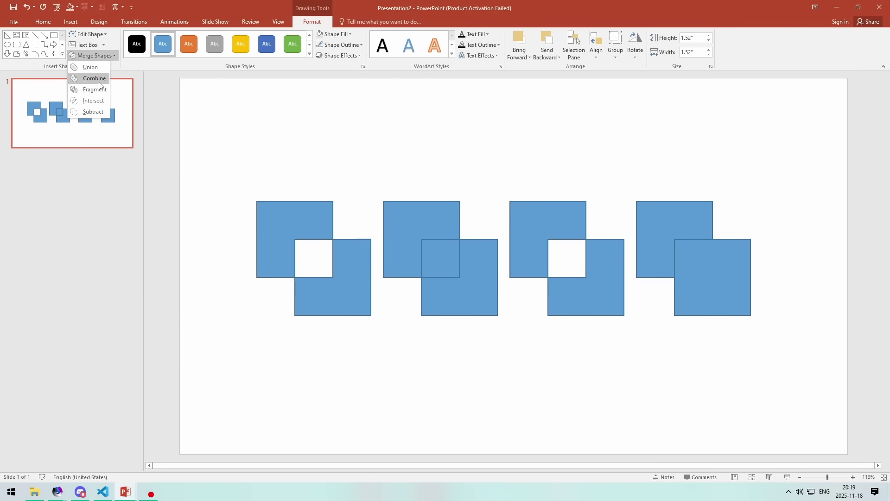
left_click(88, 97)
left_click(642, 216)
left_click(732, 296, "shift")
left_click(92, 55)
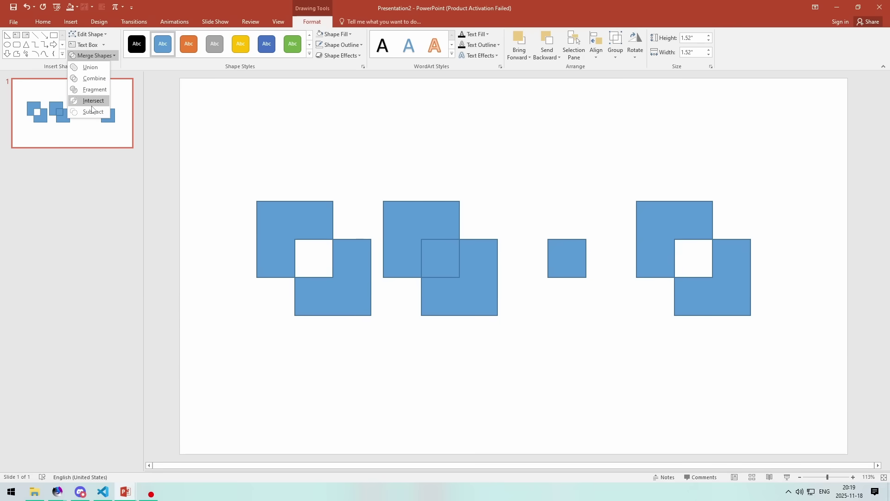
left_click(88, 105)
Draw a thin line ending at the combined shape's corner.
left_click(239, 127)
left_click(70, 22)
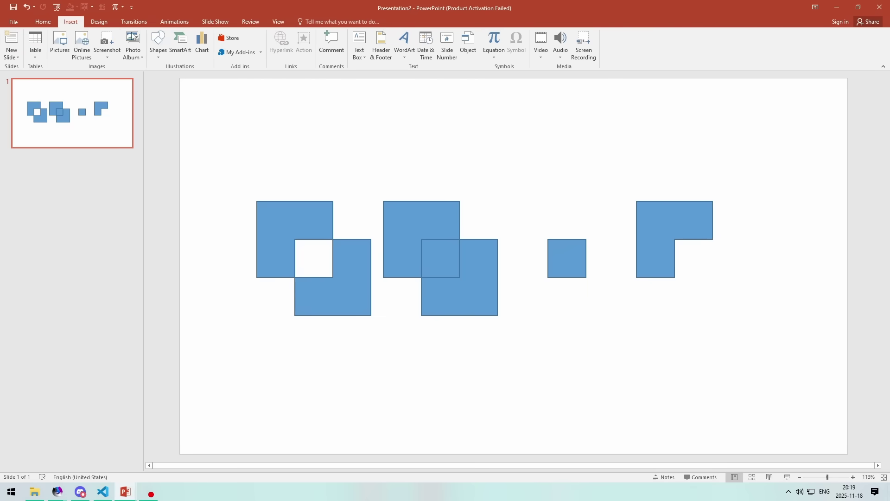
left_click(158, 44)
left_click(183, 76)
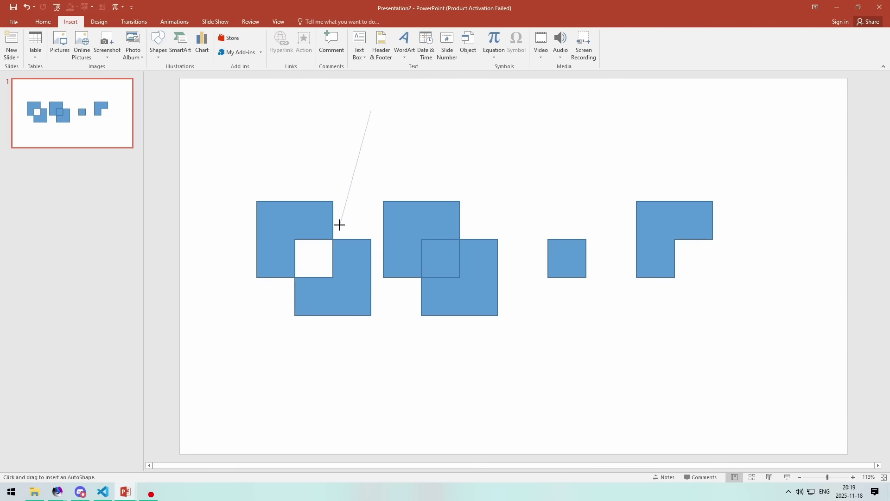
left_click_drag(339, 225, 332, 239)
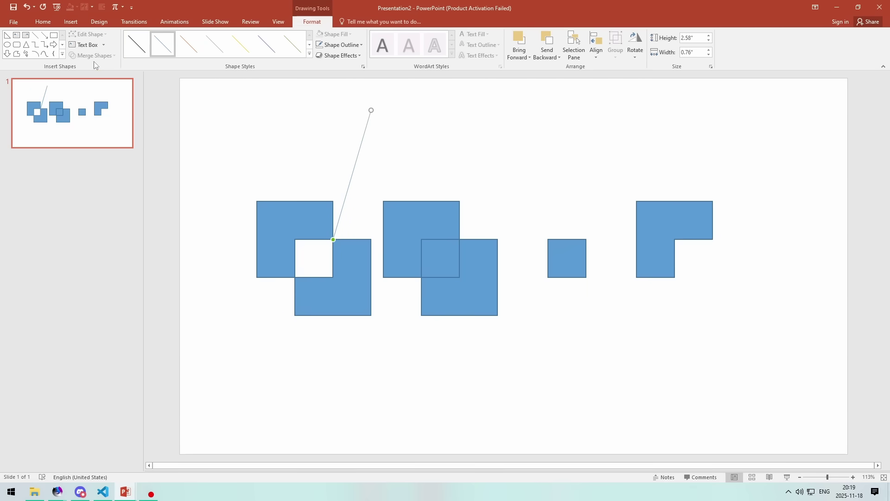
Draw lines to the corners of the fragmented pair, small square and L-shape.
left_click(70, 22)
left_click(158, 44)
left_click(159, 76)
left_click_drag(510, 137, 459, 239)
left_click(35, 35)
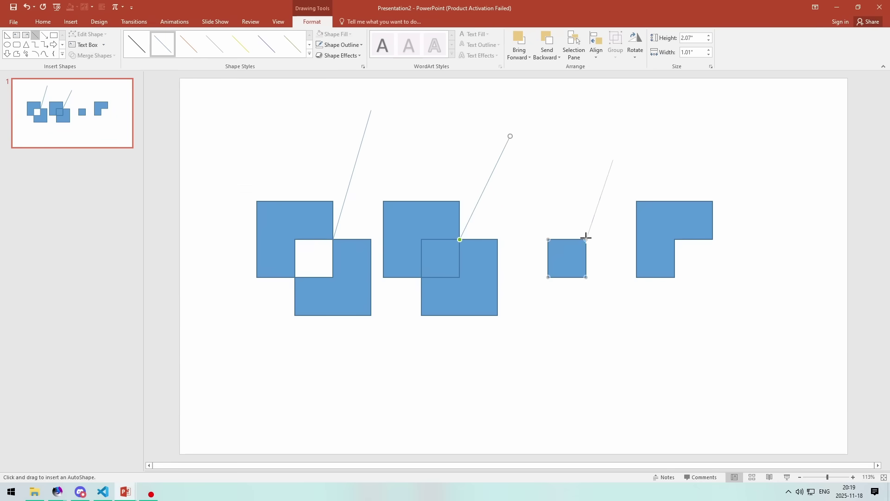
left_click_drag(586, 238, 587, 238)
left_click(35, 35)
left_click_drag(764, 143, 712, 240)
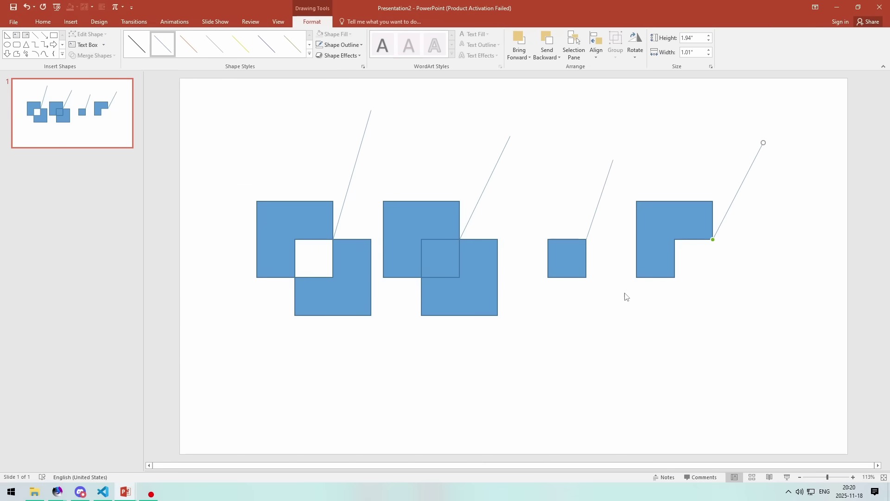
left_click_drag(823, 91, 427, 241)
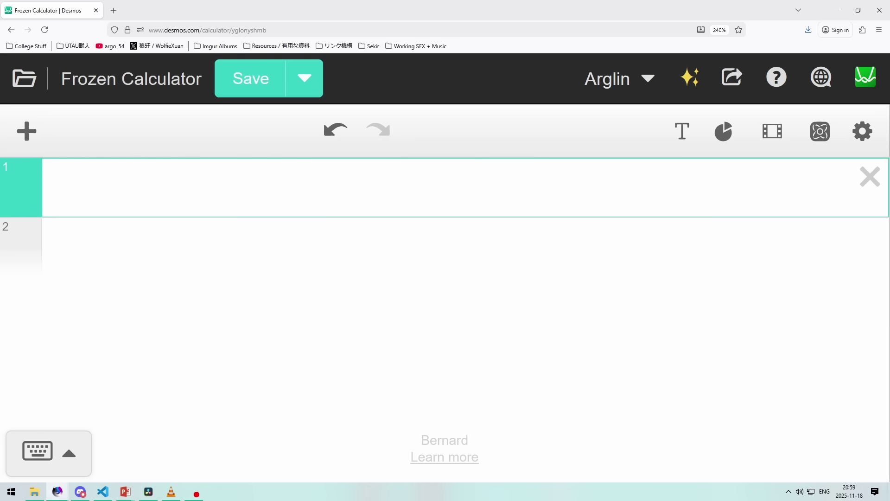
type("d")
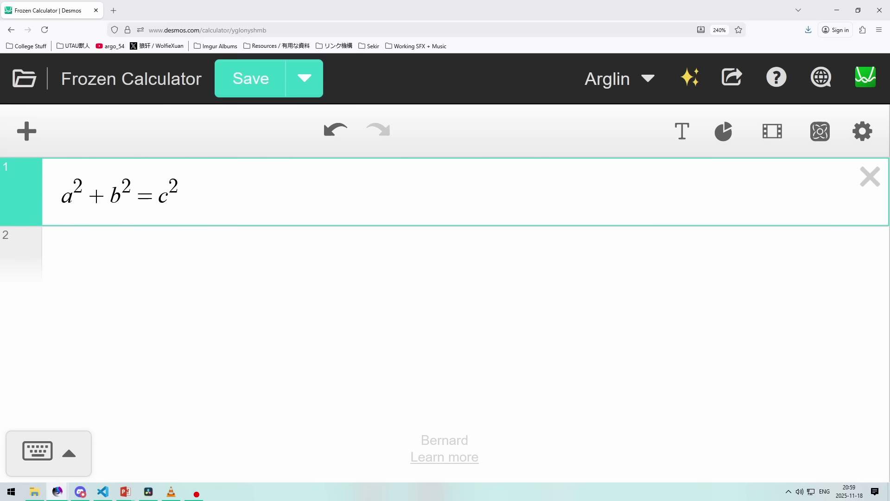
Duplicate the a²+b²=c² row and replace c with √13.
key("ctrl+shift+d")
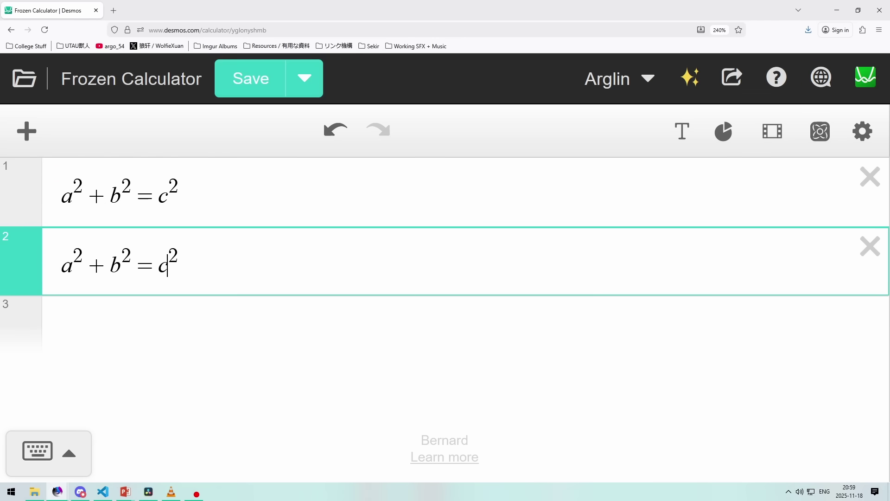
key("shift+Left")
type("sqrt13")
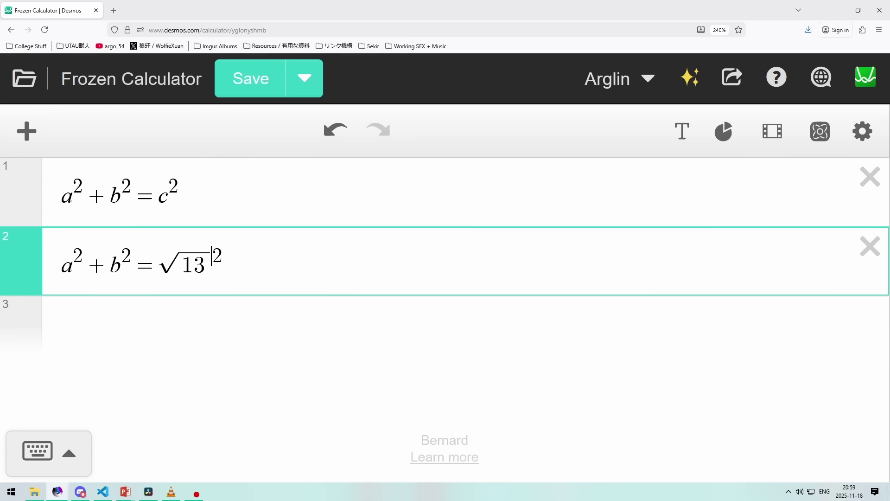
Simplify to a²+b²=13, then add rows 4+9=13 and 2²+3²=13.
key("ctrl+shift+d")
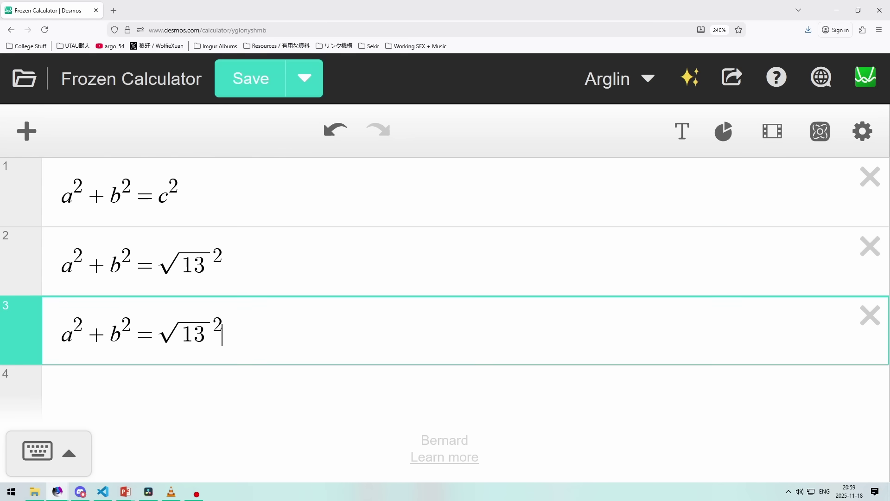
key("shift+Left")
type("1")
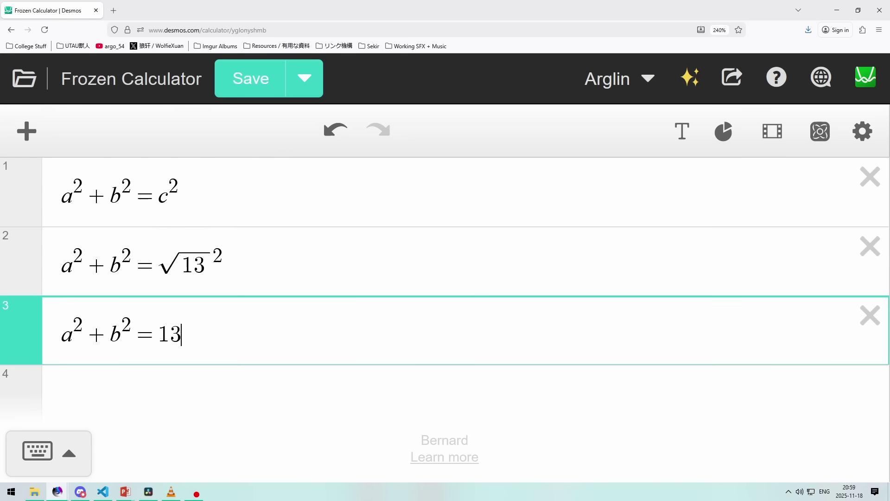
key("shift+Left")
key("shift+Left")
key("shift+Left")
key("shift+Left")
key("shift+Left")
key("shift+Left")
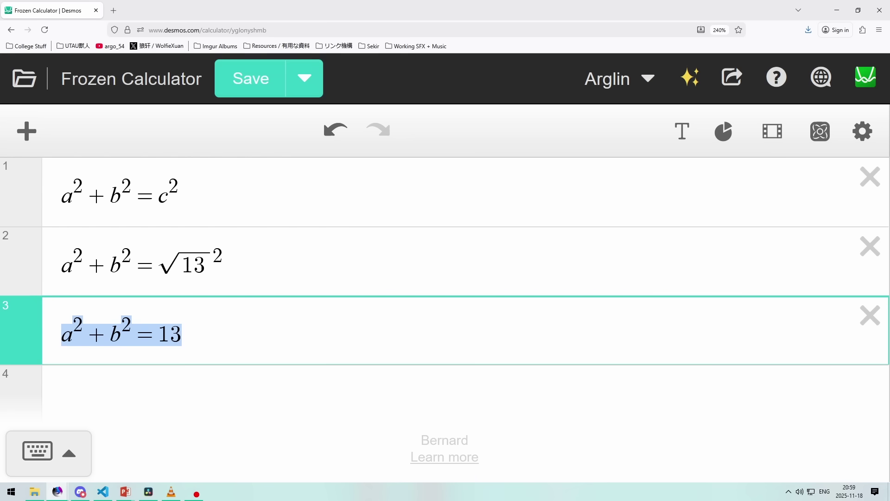
left_click(263, 387)
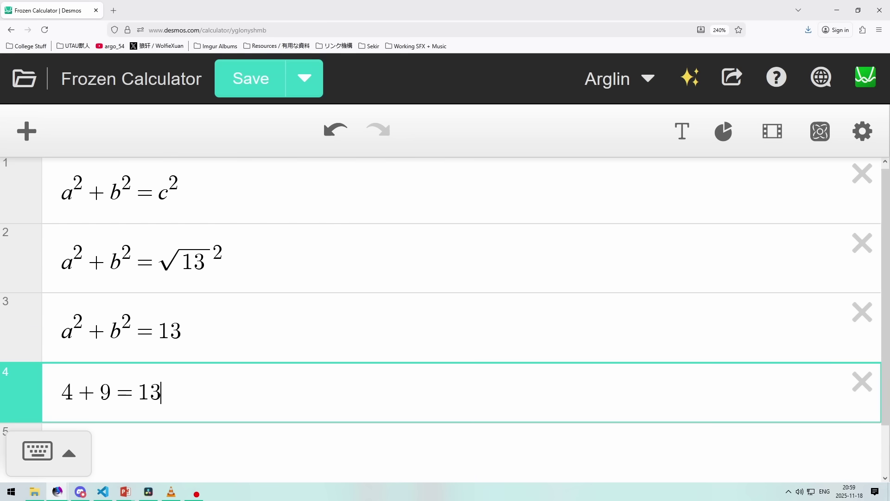
key("Return")
type("2^2+3^2=13")
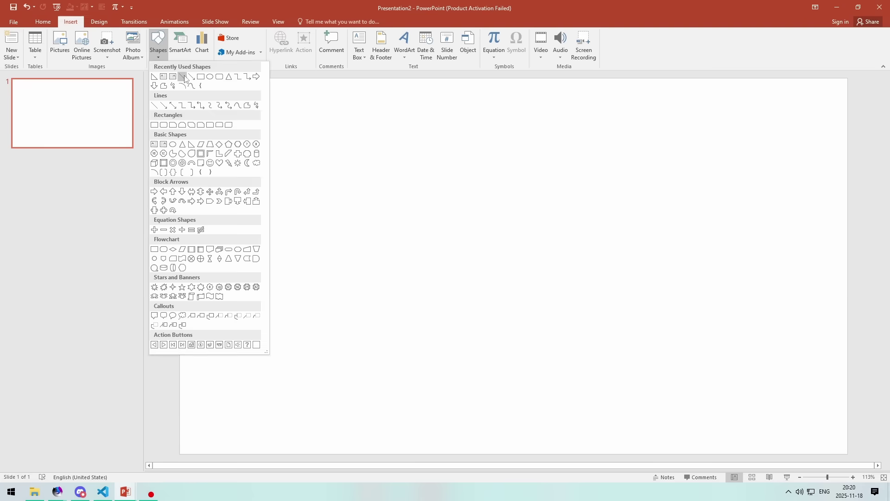
Draw a square and copy it into a 3×2 grid of squares.
left_click(155, 124)
left_click(212, 163)
left_click_drag(229, 174, 228, 225)
left_click_drag(245, 193, 345, 191)
Draw a right triangle spanning the grid from top-left to bottom-right corner.
left_click_drag(431, 133, 188, 296)
left_click(7, 34)
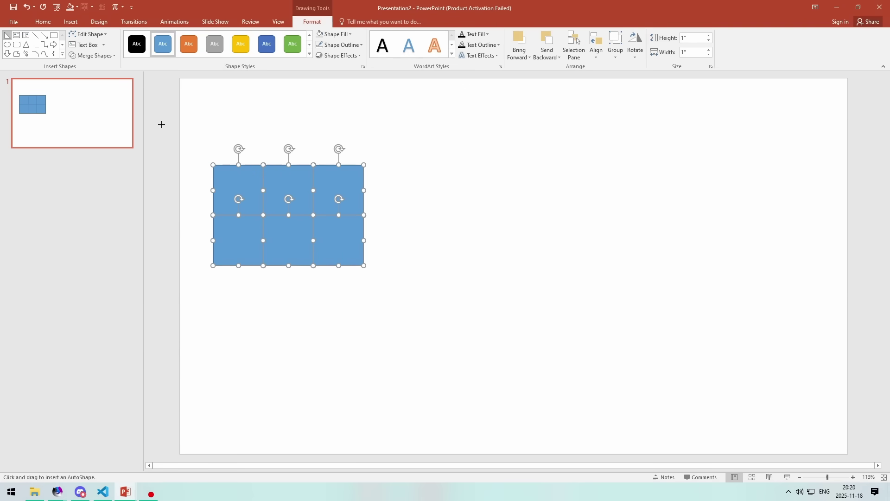
left_click_drag(229, 178, 364, 264)
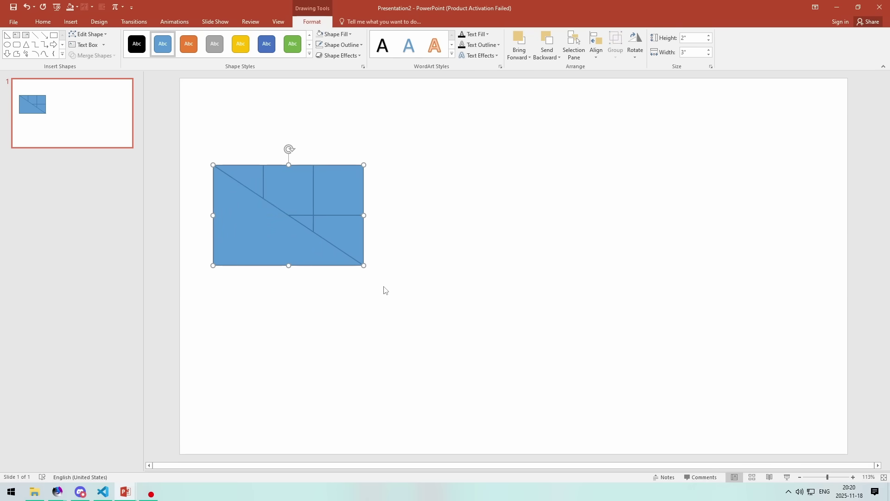
left_click(389, 248)
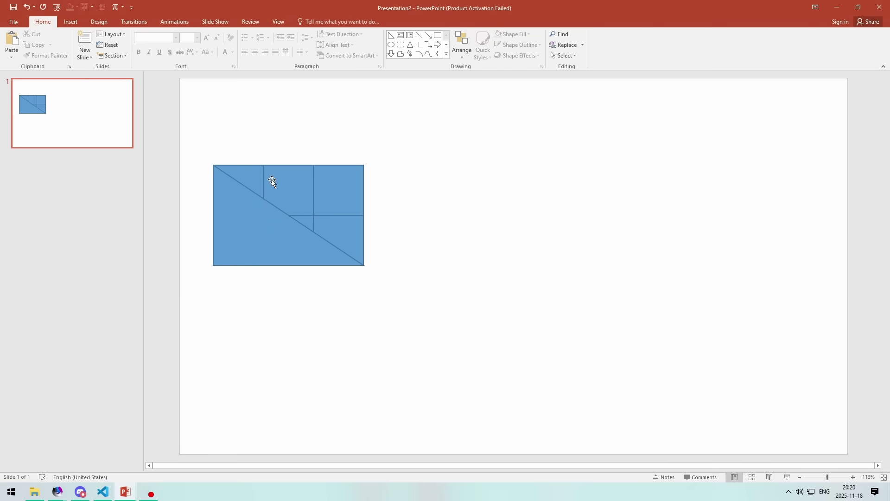
left_click(71, 22)
left_click(158, 44)
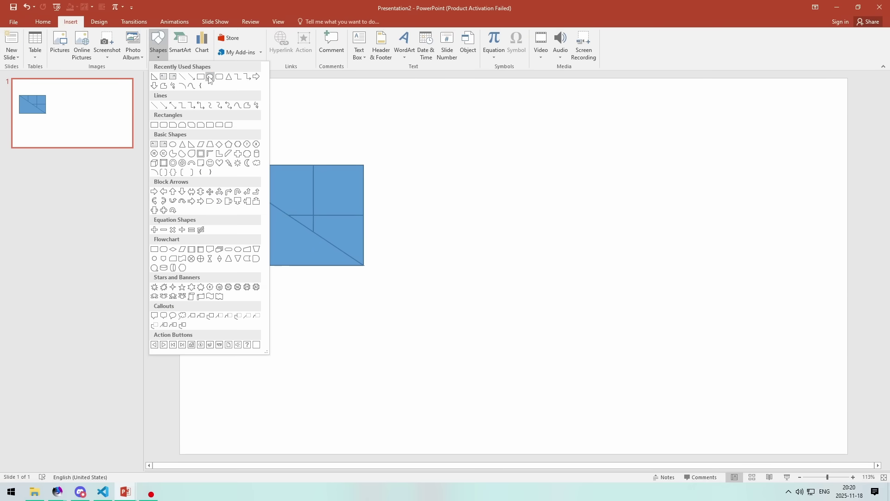
left_click(210, 78)
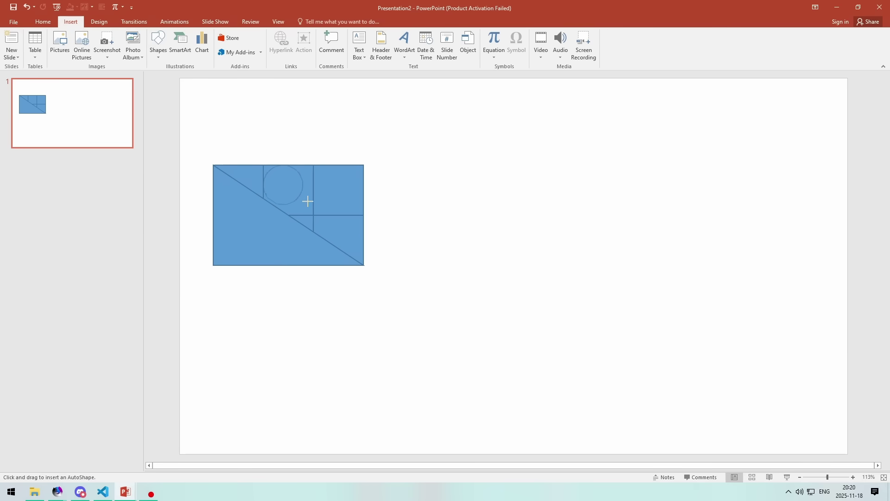
Draw a 2" circle centred on the triangle's corner and move both beside the grid.
left_click_drag(308, 201, 364, 256)
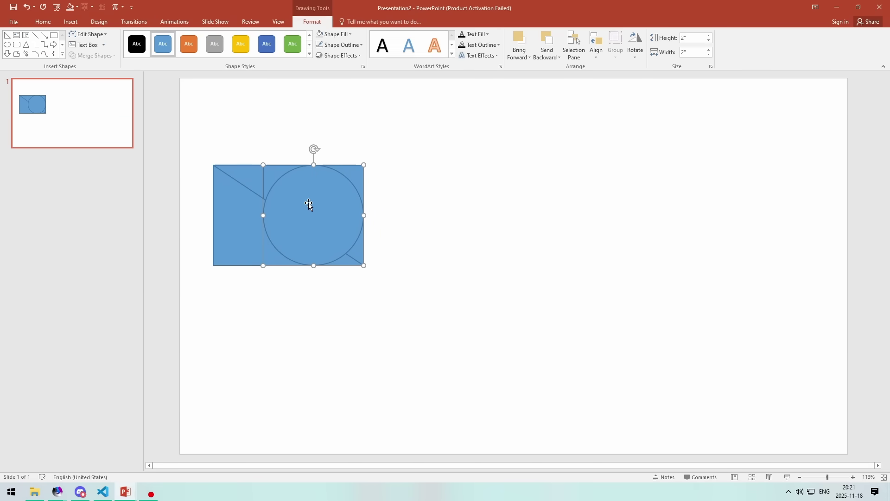
left_click_drag(308, 204, 358, 253)
left_click(259, 247, "shift")
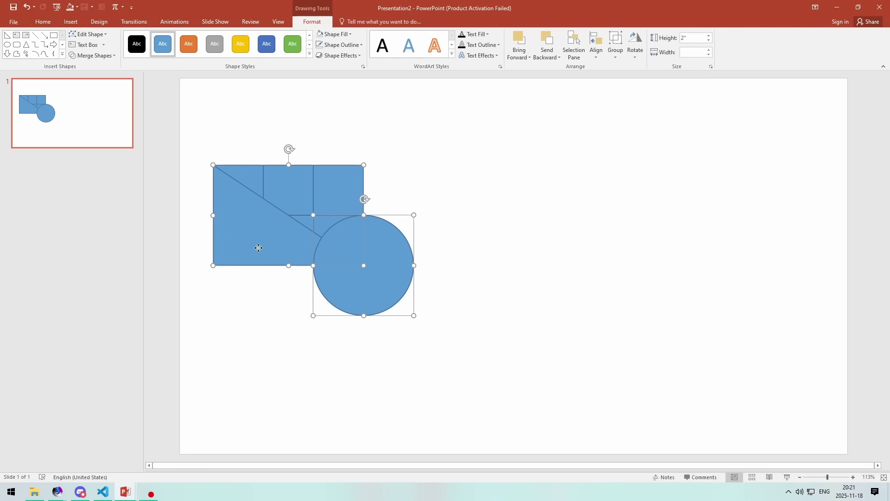
left_click_drag(235, 248, 465, 248)
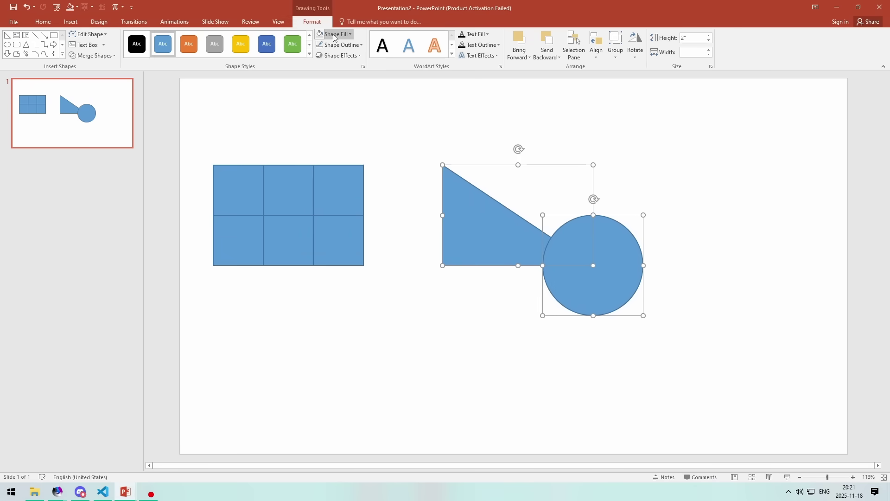
Give the triangle and circle a pale fill with 70% transparency.
left_click(340, 45)
left_click(335, 34)
left_click(334, 34)
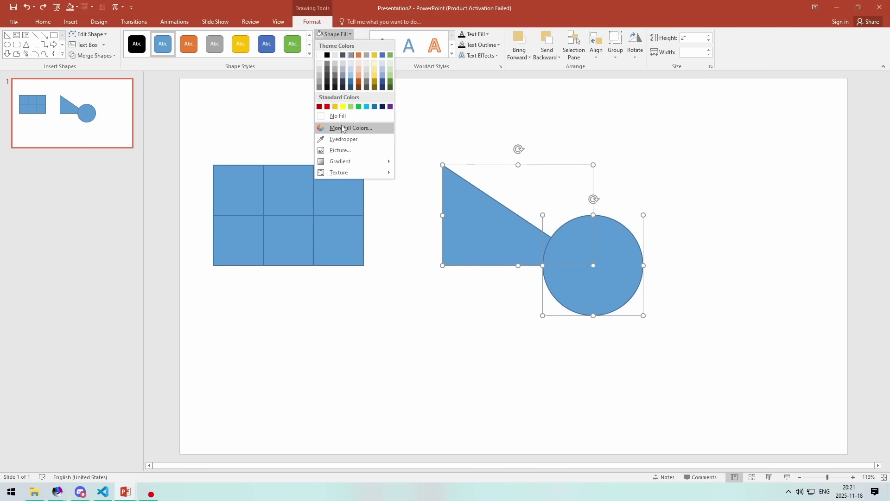
left_click(343, 128)
left_click_drag(389, 319, 424, 320)
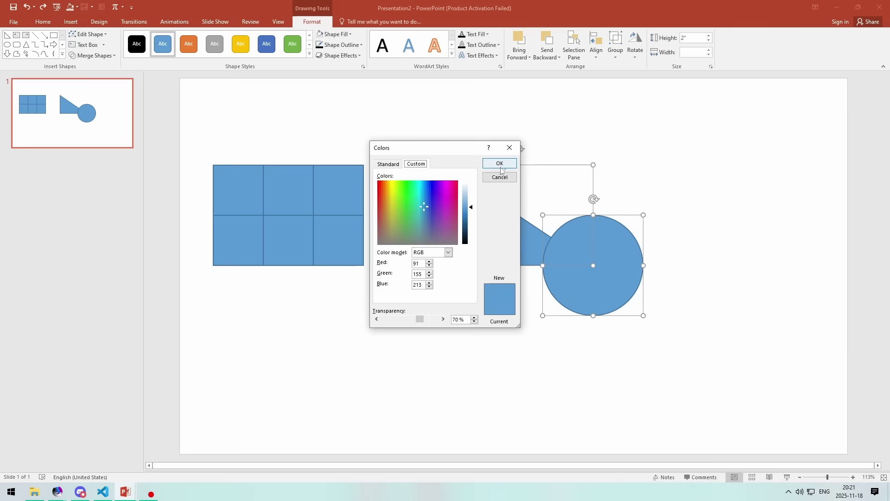
left_click(510, 161)
left_click(616, 160)
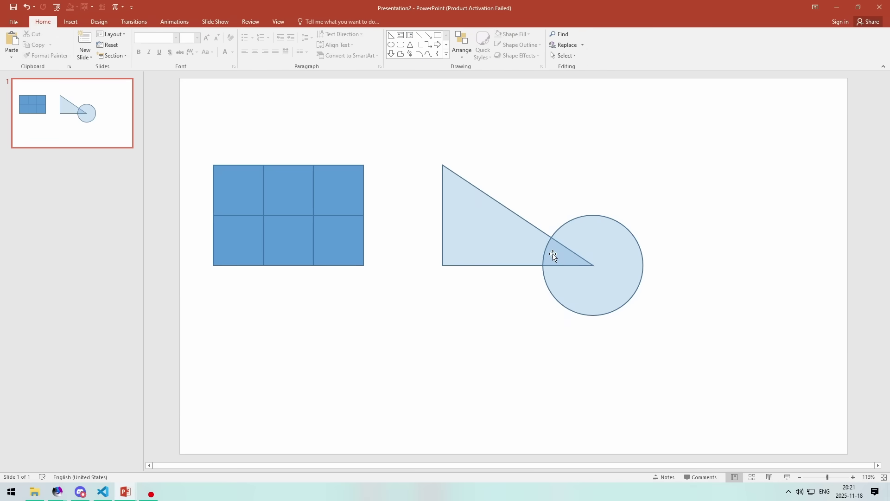
Fragment the triangle and circle into separate pieces.
left_click(526, 242)
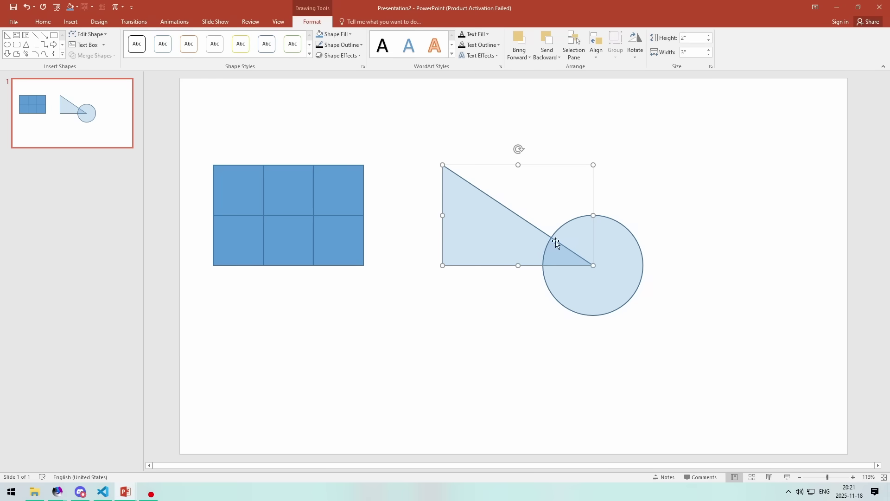
left_click(600, 248, "shift")
left_click(104, 58)
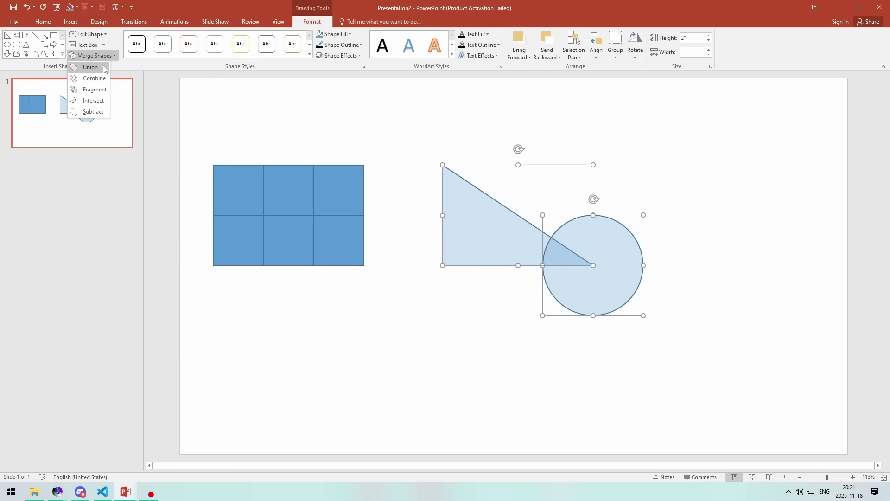
left_click(95, 90)
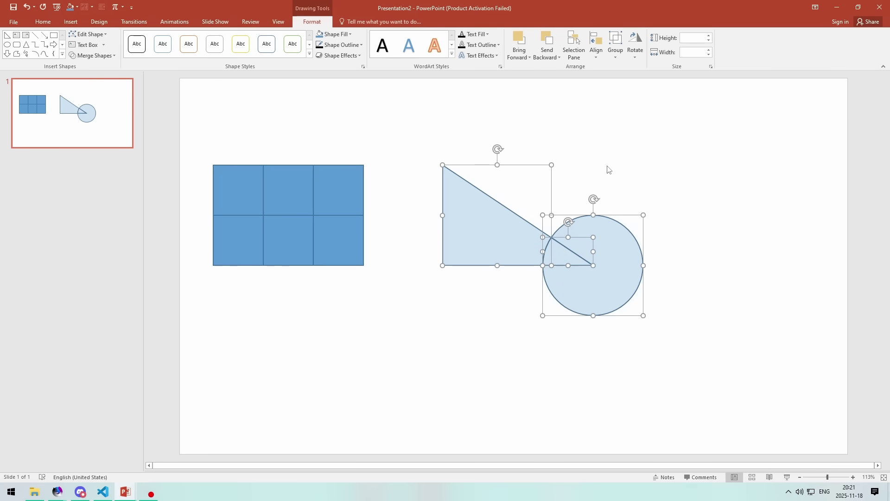
left_click(623, 174)
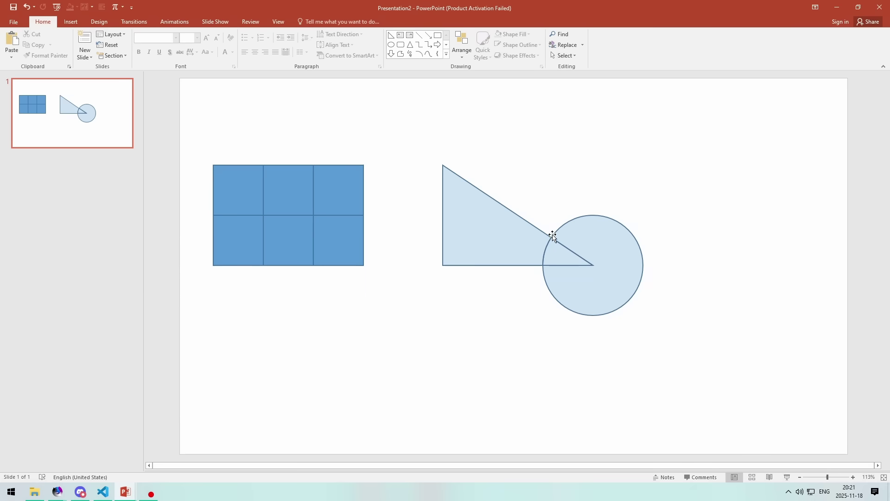
Draw a line from the hypotenuse crossing to the circle's centre.
left_click(71, 22)
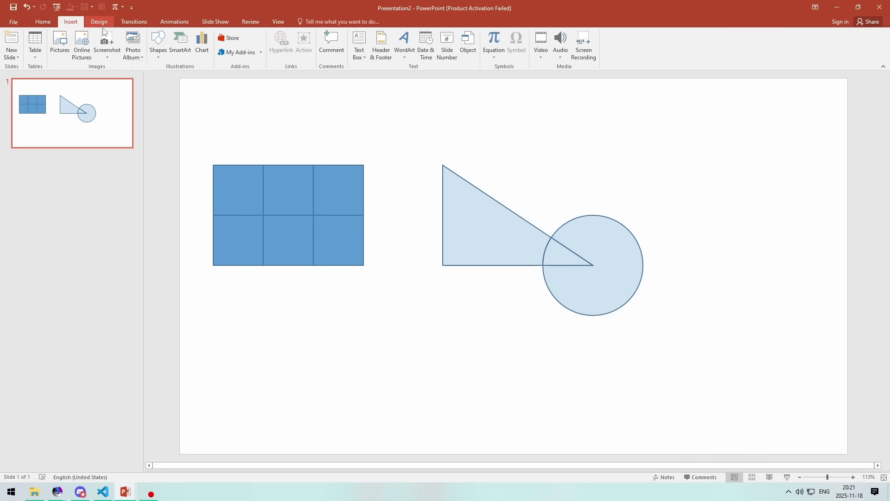
left_click(159, 44)
left_click(182, 76)
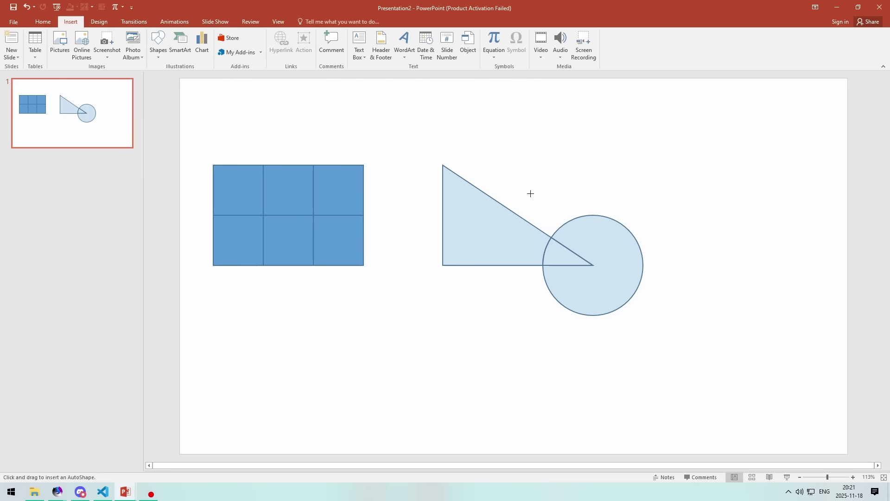
left_click_drag(568, 243, 592, 265)
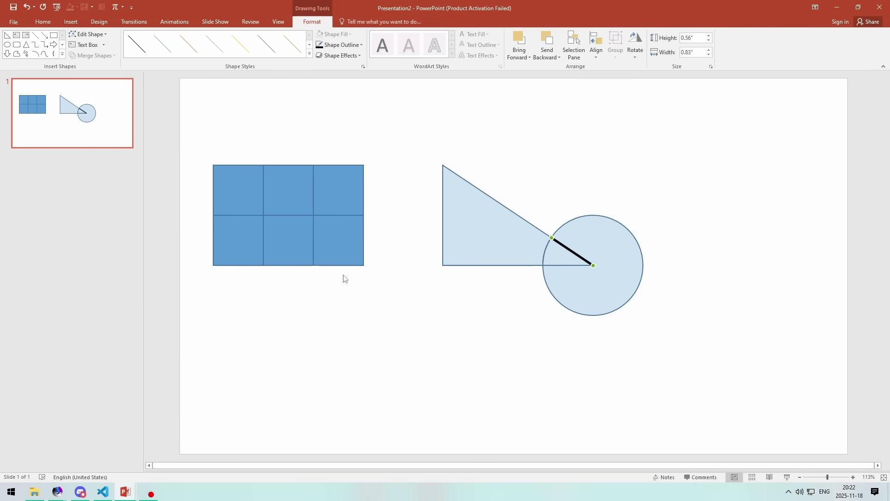
Delete the circle and triangle pieces, leaving only the black line beside the grid.
left_click(434, 258)
left_click_drag(562, 248, 473, 309)
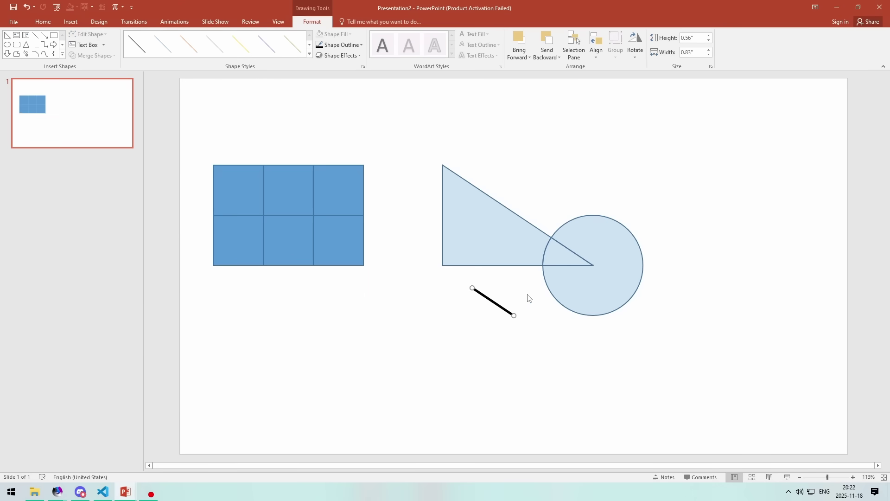
left_click(566, 292)
key("Delete")
left_click(569, 251)
key("Delete")
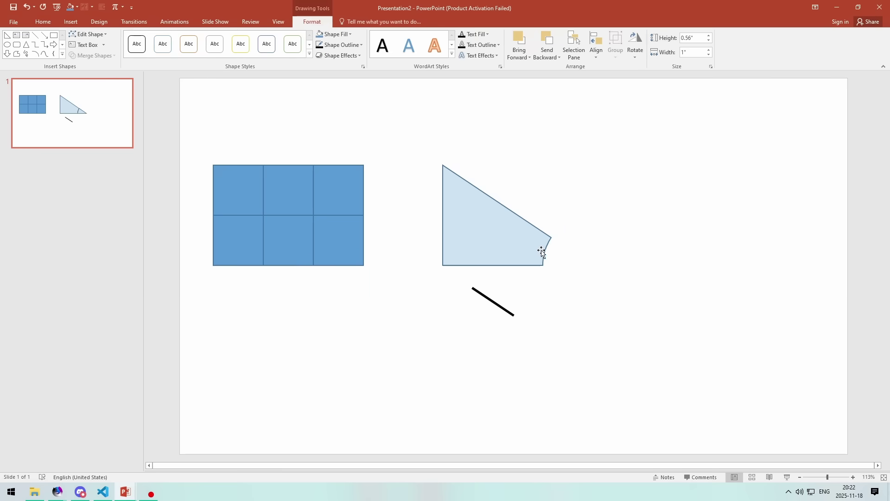
left_click(538, 250)
key("Delete")
left_click_drag(486, 291, 515, 244)
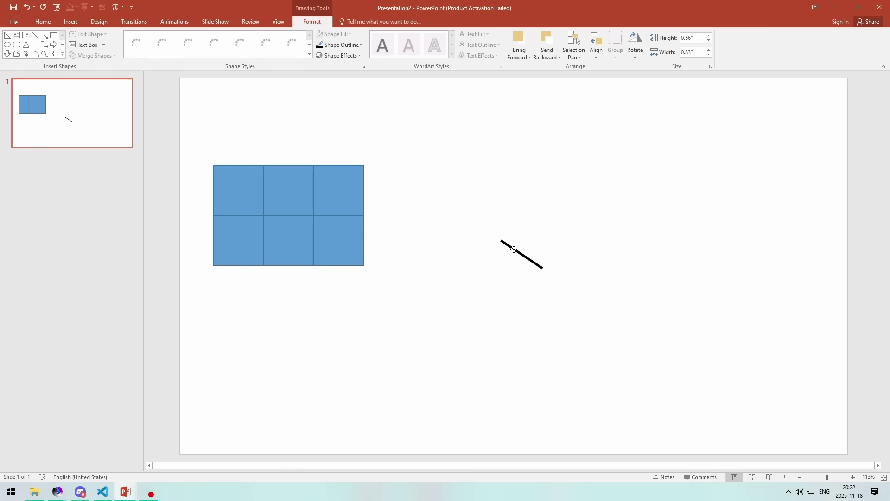
Build a roof of rotated right triangle copies along the black line.
left_click(564, 262)
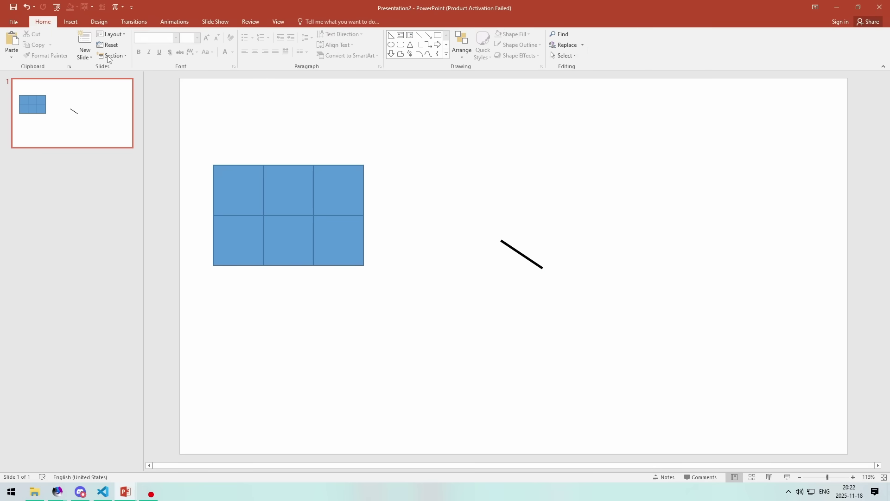
left_click(70, 21)
left_click(158, 44)
left_click(163, 77)
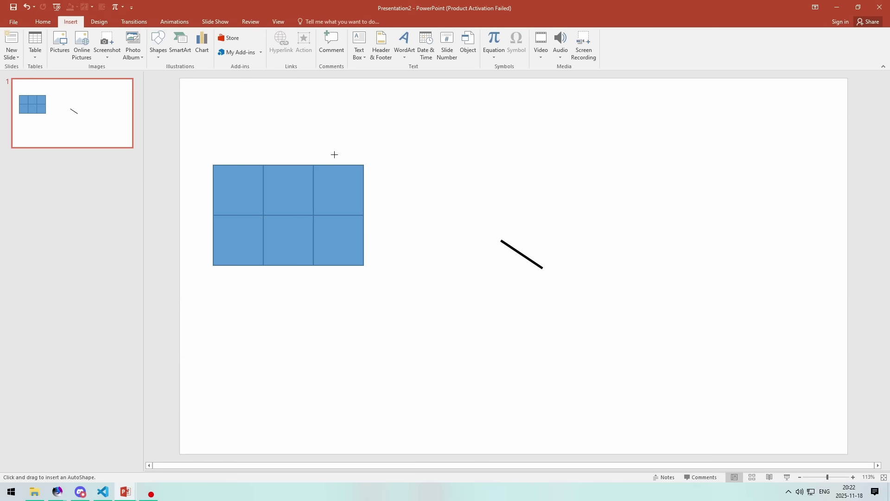
mouse_move(501, 240)
left_mouse_down()
mouse_move(545, 245)
mouse_move(542, 268)
mouse_move(482, 238)
left_mouse_up()
left_click_drag(479, 229, 438, 200)
left_click_drag(439, 167, 346, 246)
left_click(489, 227)
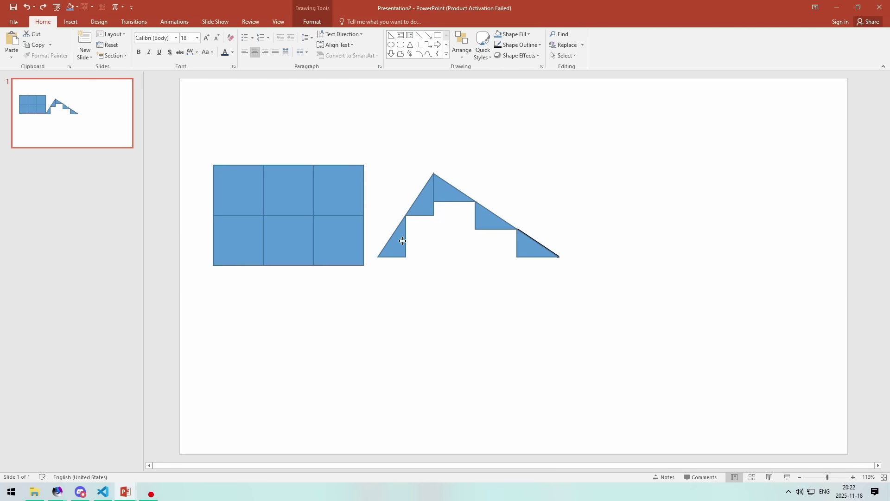
Draw the 3.61" square under the triangle roof and move the line beside the grid.
left_click(70, 22)
left_click(159, 44)
left_click(202, 77)
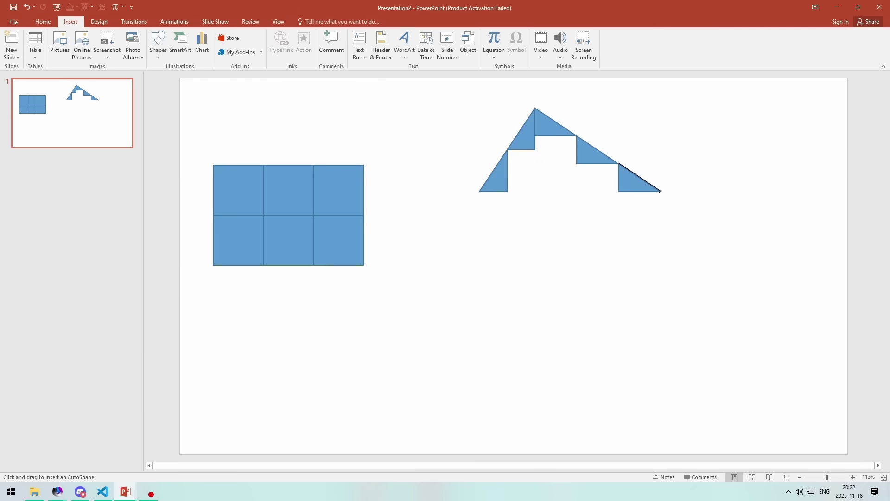
left_click(158, 44)
left_click(172, 86)
left_click(159, 44)
left_click_drag(480, 191, 660, 371)
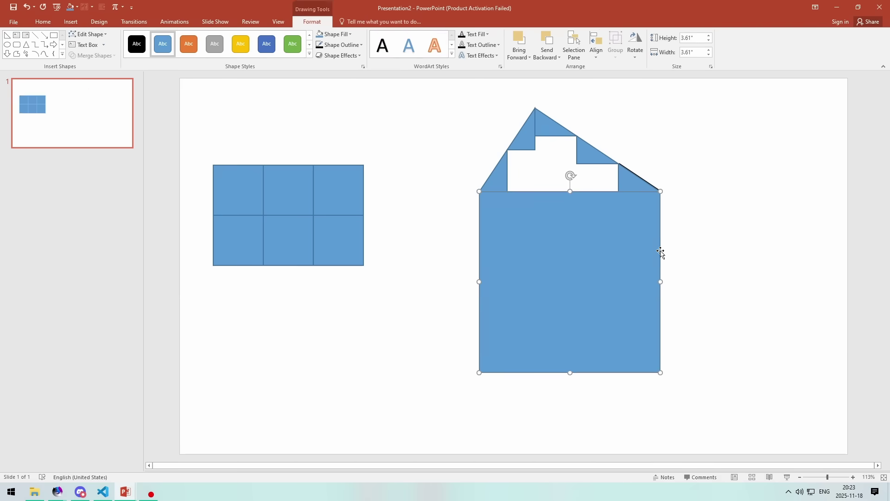
mouse_move(622, 175)
left_mouse_down()
mouse_move(581, 175)
mouse_move(396, 237)
left_mouse_up()
key("Escape")
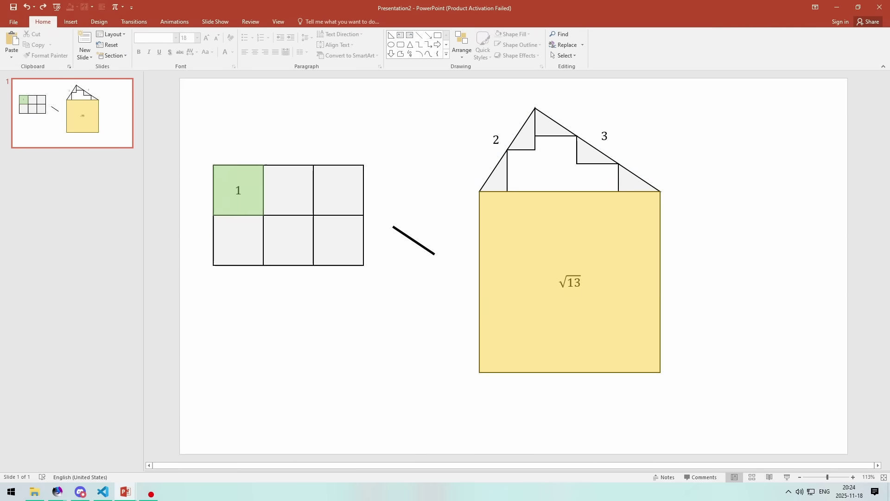
Select every shape and shift the whole diagram right and down.
left_click_drag(723, 78, 196, 402)
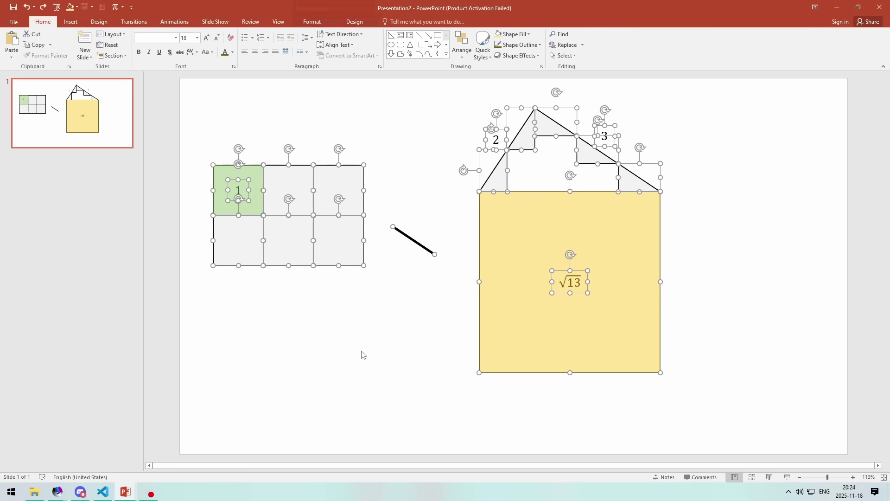
mouse_move(513, 254)
left_mouse_down()
mouse_move(594, 276)
mouse_move(584, 278)
left_mouse_up()
left_click(804, 266)
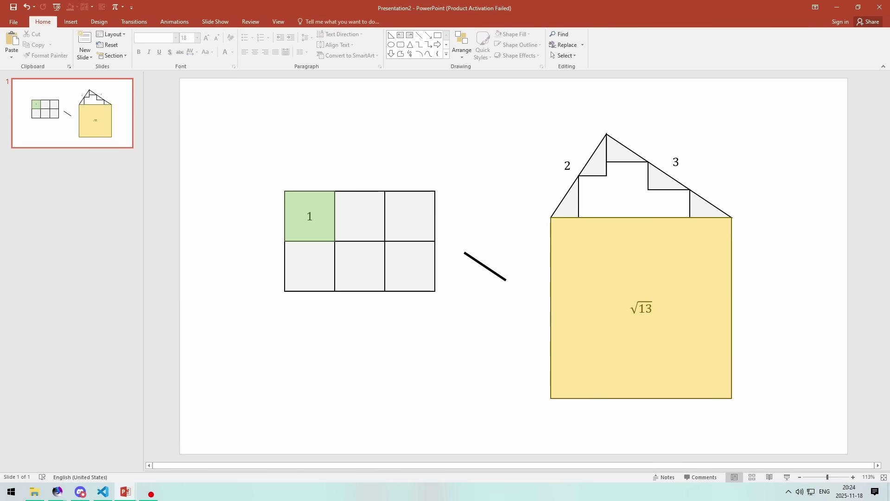